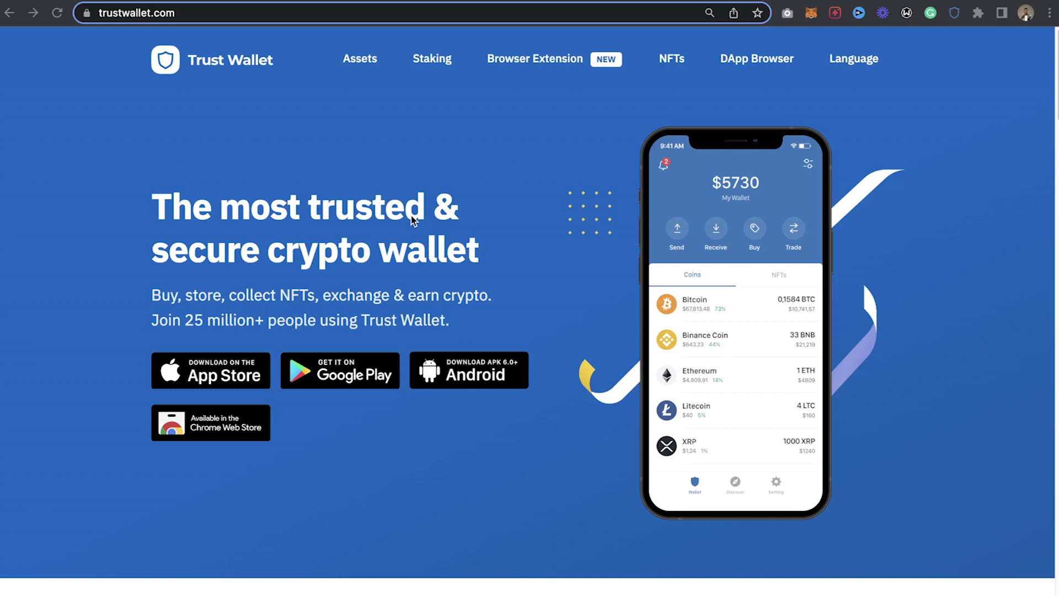
# Step: Focus the browser and scroll through the Trust Wallet home page
pyautogui.click(410, 216)
pyautogui.scroll(-10, 425, 199)
pyautogui.scroll(10, 426, 198)
pyautogui.scroll(-2, 269, 209)
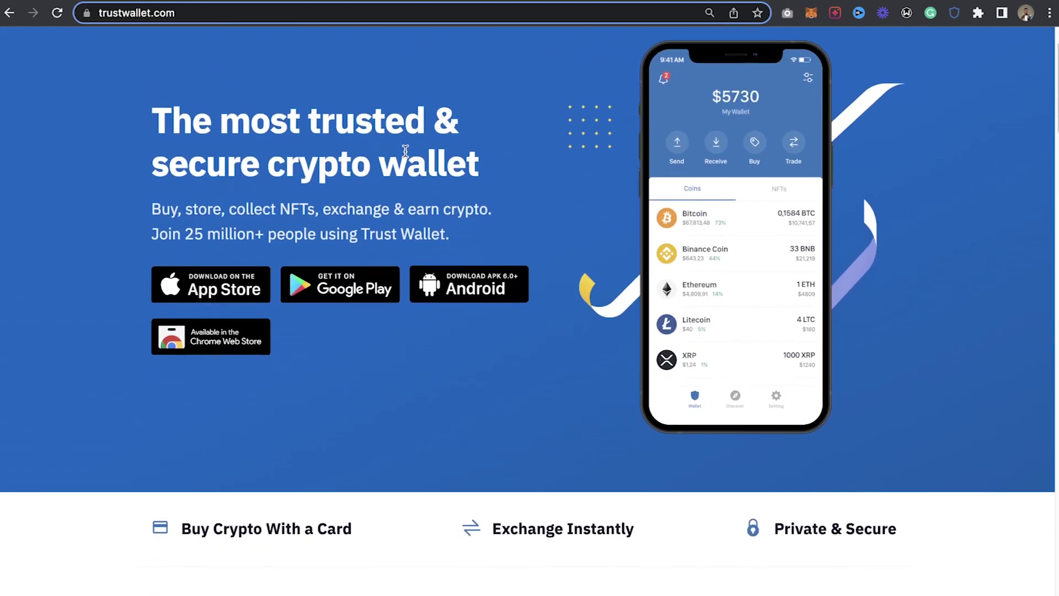
pyautogui.scroll(2, 405, 150)
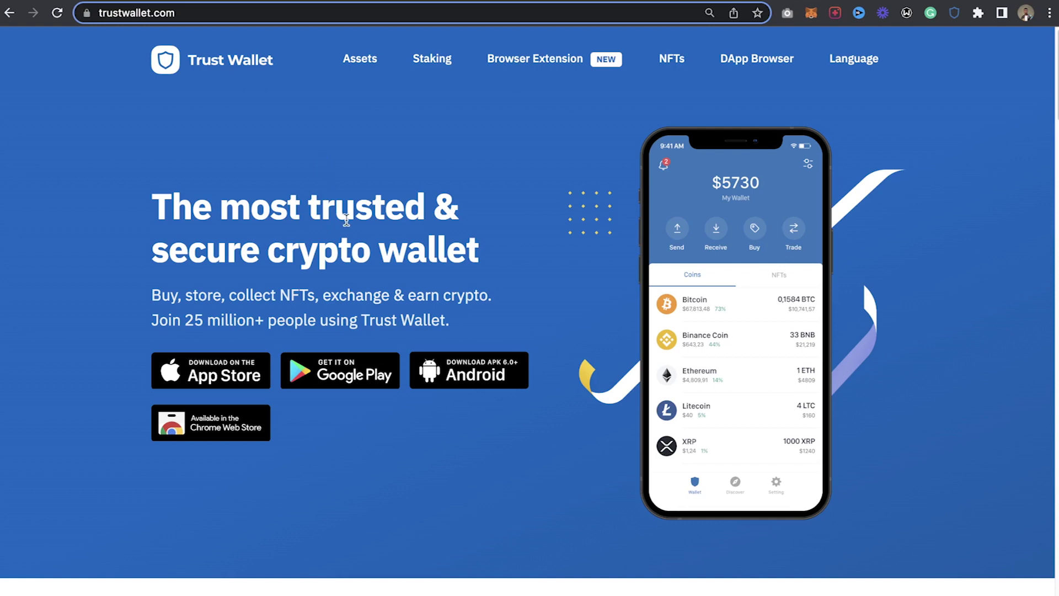
pyautogui.scroll(-2, 347, 221)
pyautogui.scroll(1, 353, 215)
pyautogui.scroll(-2, 331, 265)
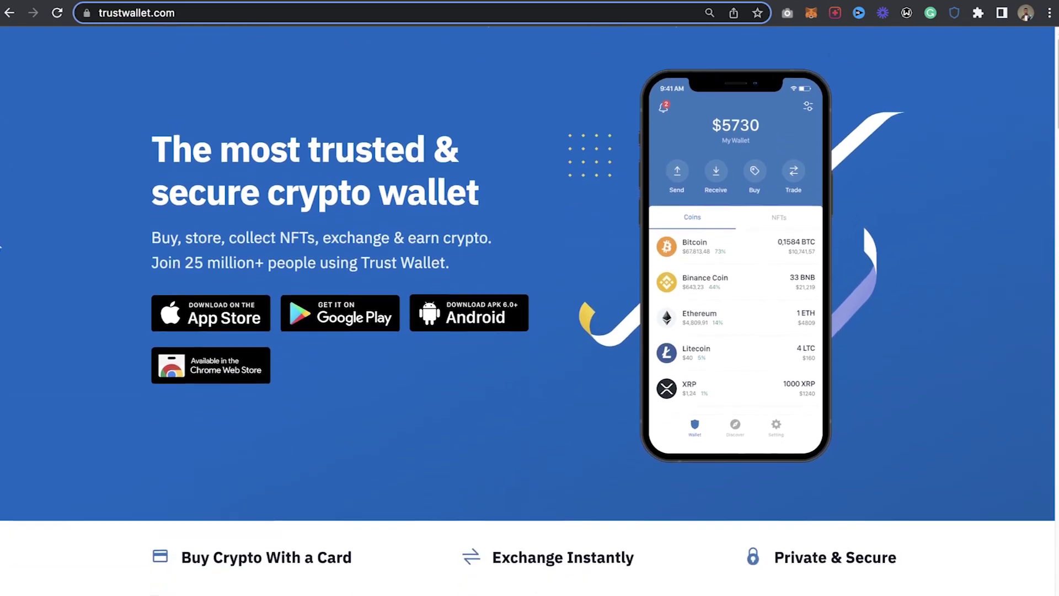
pyautogui.scroll(1, 383, 263)
pyautogui.scroll(2, 382, 263)
# Step: Go to the Browser Extension page and read down to launch partners Galxe, DAO Maker, Helio, OpenOcean, X2Y2
pyautogui.click(538, 62)
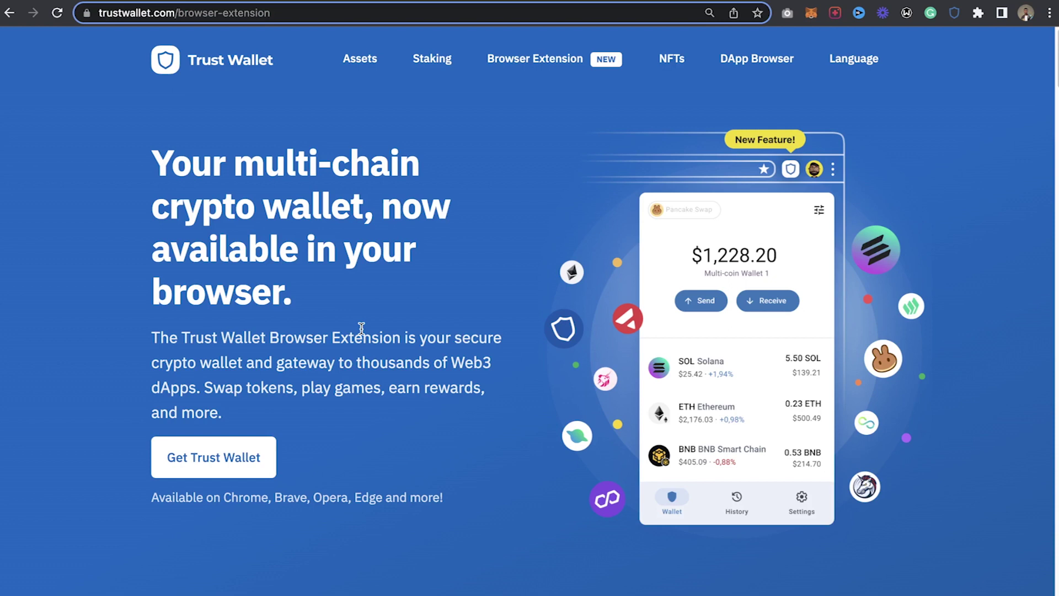
pyautogui.scroll(-5, 359, 330)
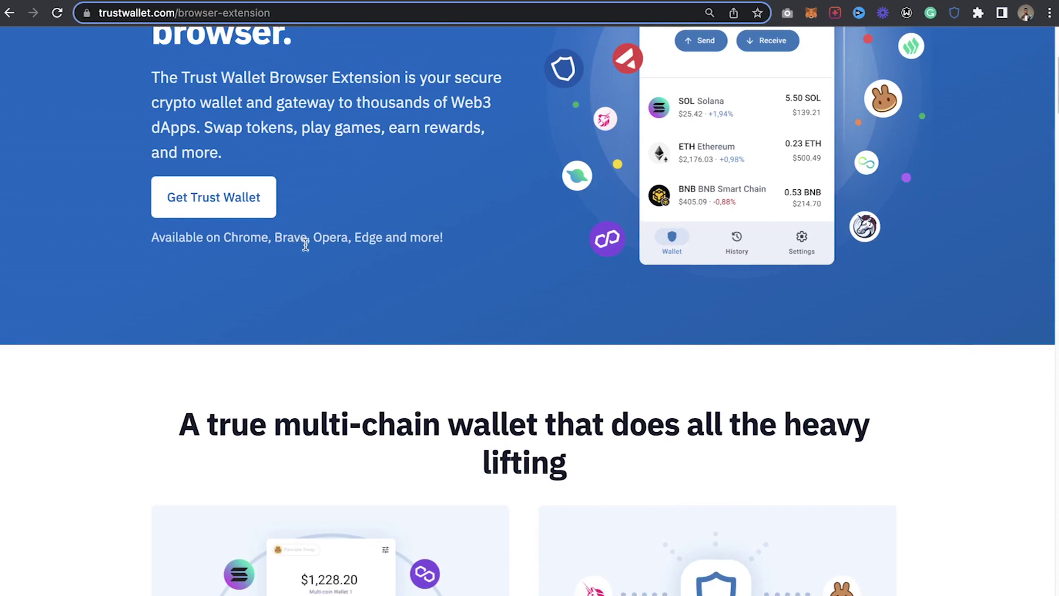
pyautogui.scroll(-3, 428, 316)
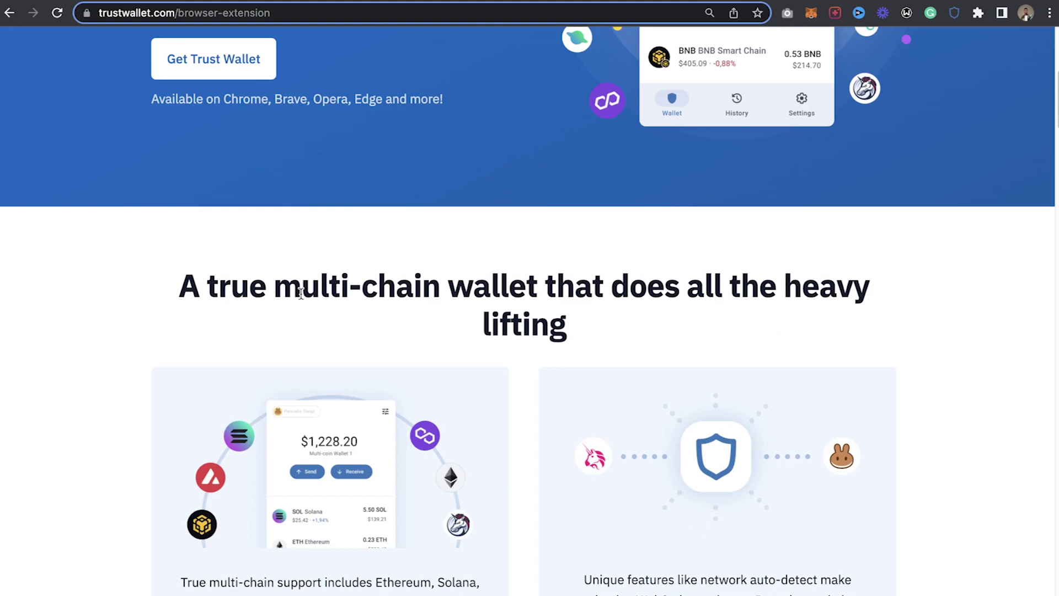
pyautogui.scroll(-5, 301, 293)
pyautogui.scroll(13, 349, 293)
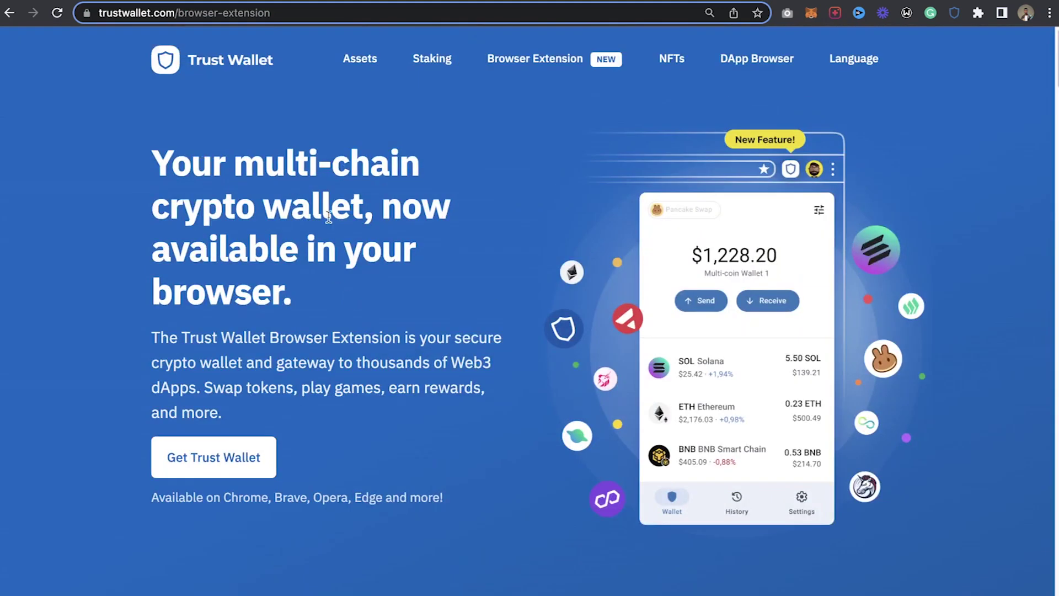
pyautogui.scroll(-12, 337, 237)
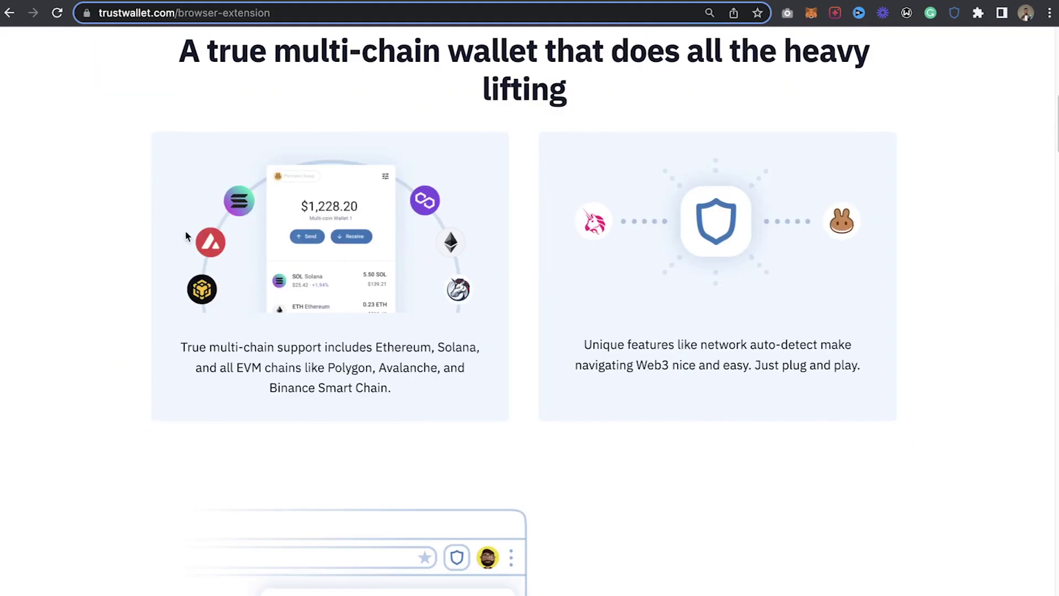
pyautogui.scroll(-2, 508, 267)
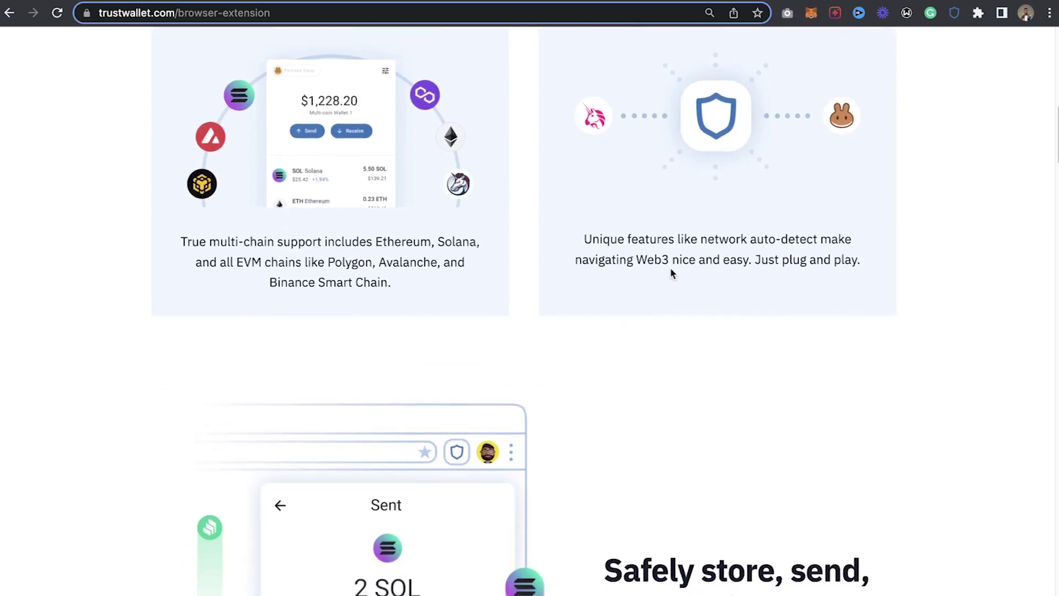
pyautogui.scroll(-5, 507, 272)
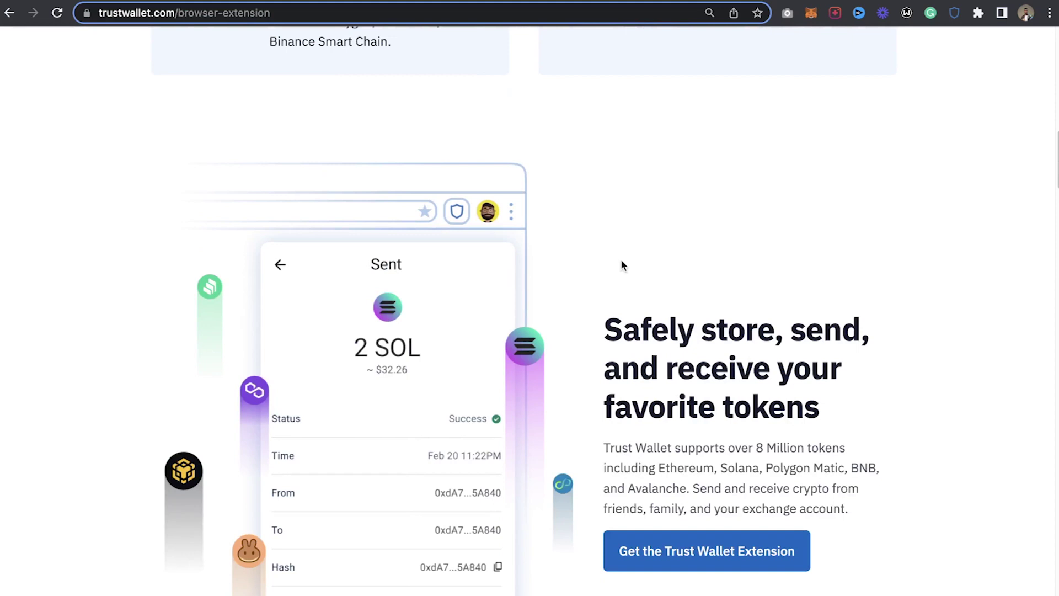
pyautogui.scroll(-15, 622, 265)
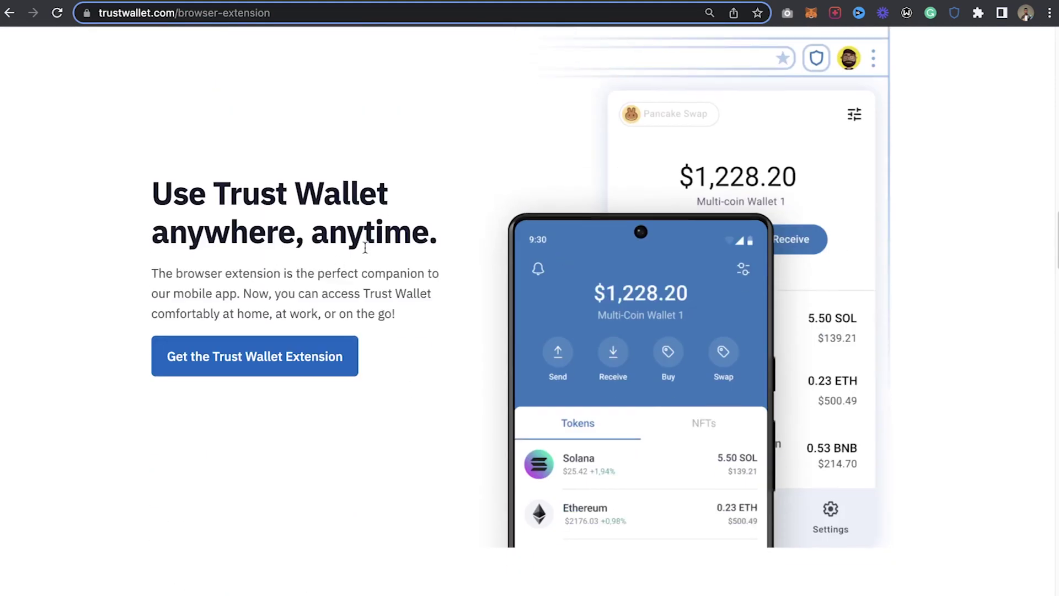
pyautogui.scroll(-10, 484, 236)
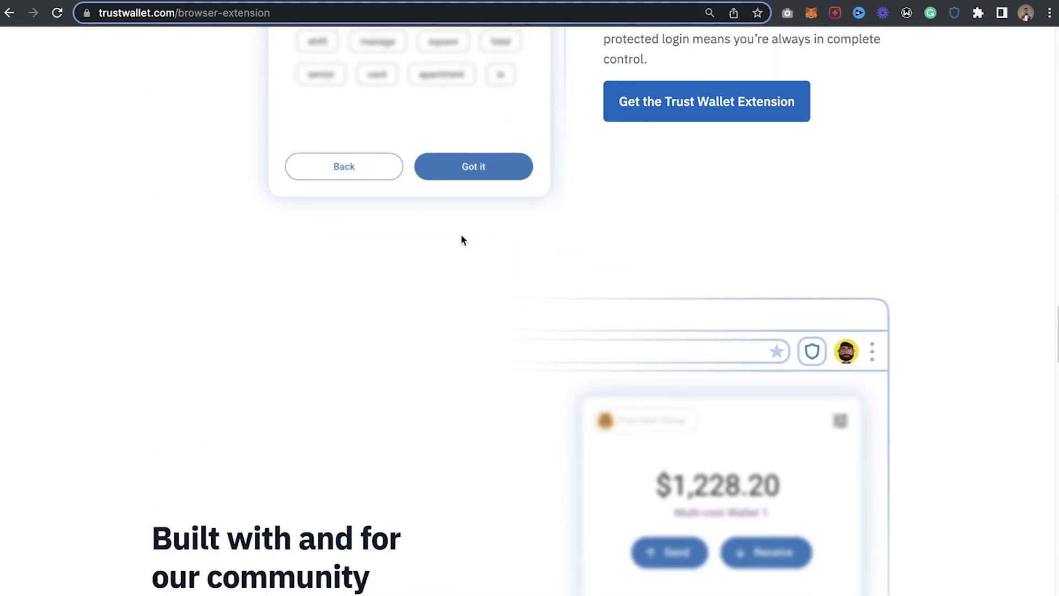
pyautogui.scroll(1, 431, 245)
pyautogui.scroll(-12, 339, 256)
pyautogui.scroll(20, 340, 259)
pyautogui.scroll(-20, 339, 259)
pyautogui.scroll(-12, 340, 265)
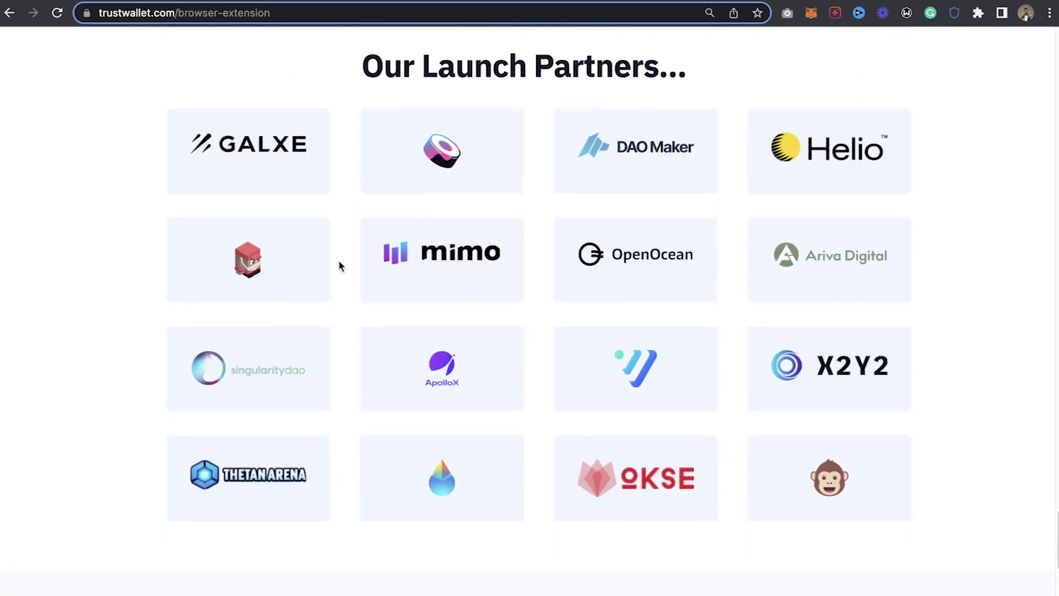
pyautogui.scroll(1, 340, 265)
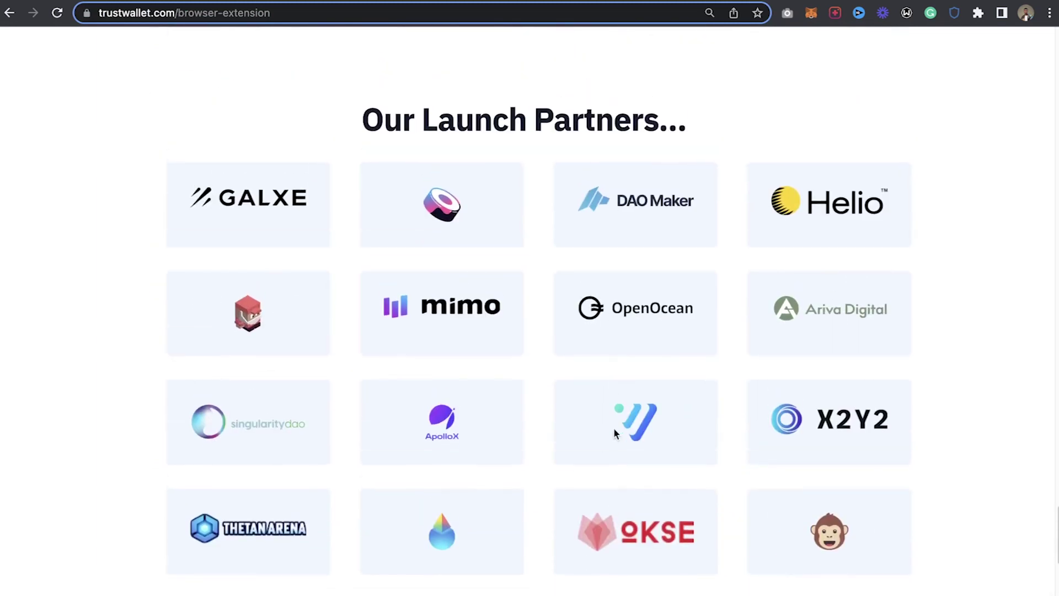
# Step: Load pancakeswap.finance in a new tab, then come back to the Trust Wallet extension page
pyautogui.press('super+t')
pyautogui.write('pancakesq')
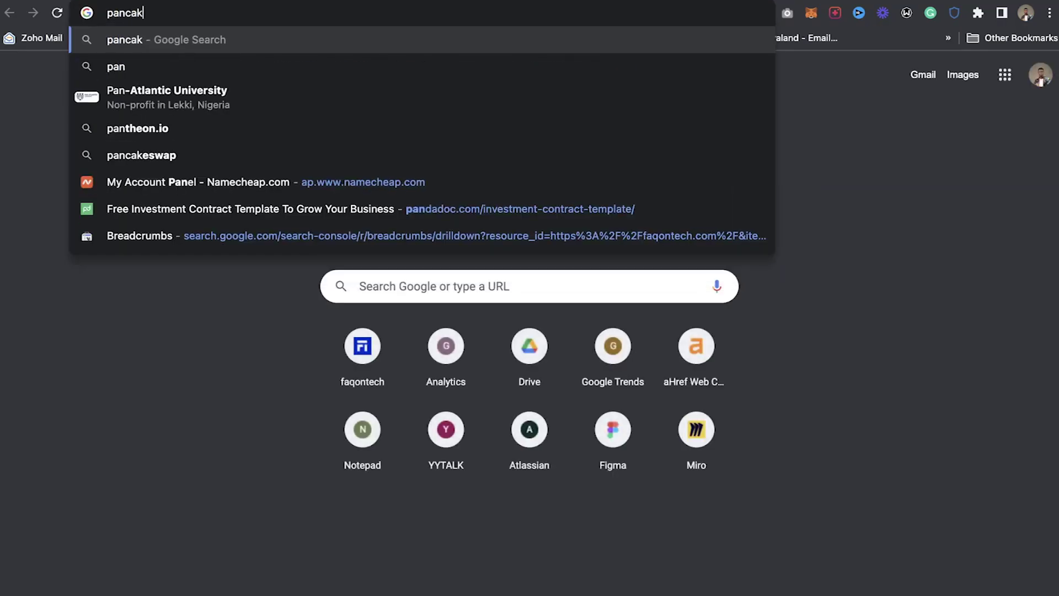
pyautogui.press('BackSpace')
pyautogui.write('wap')
pyautogui.press('BackSpace')
pyautogui.press('BackSpace')
pyautogui.press('BackSpace')
pyautogui.write('wap.finance')
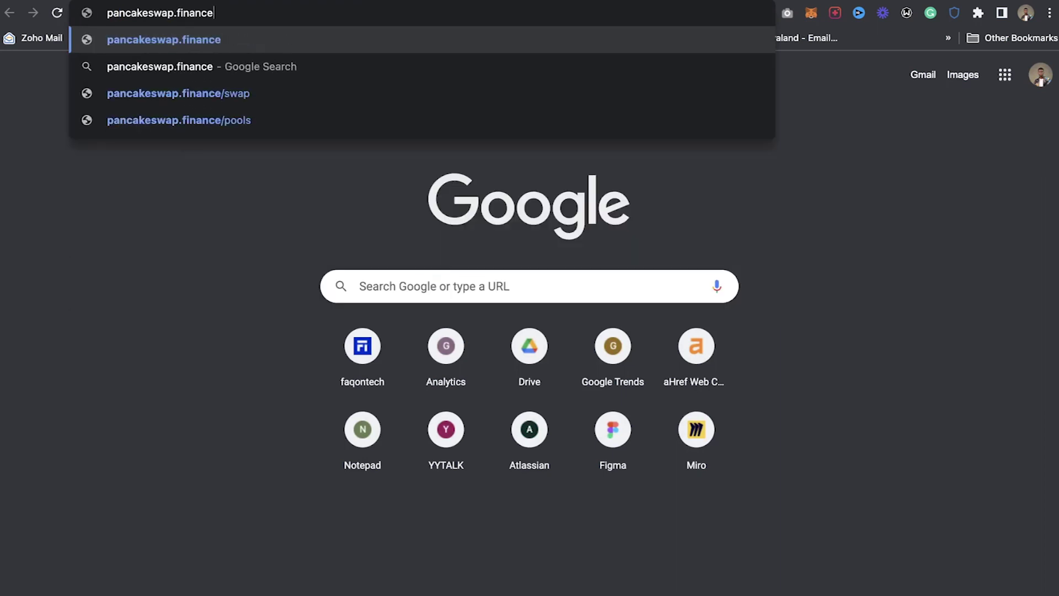
pyautogui.press('Return')
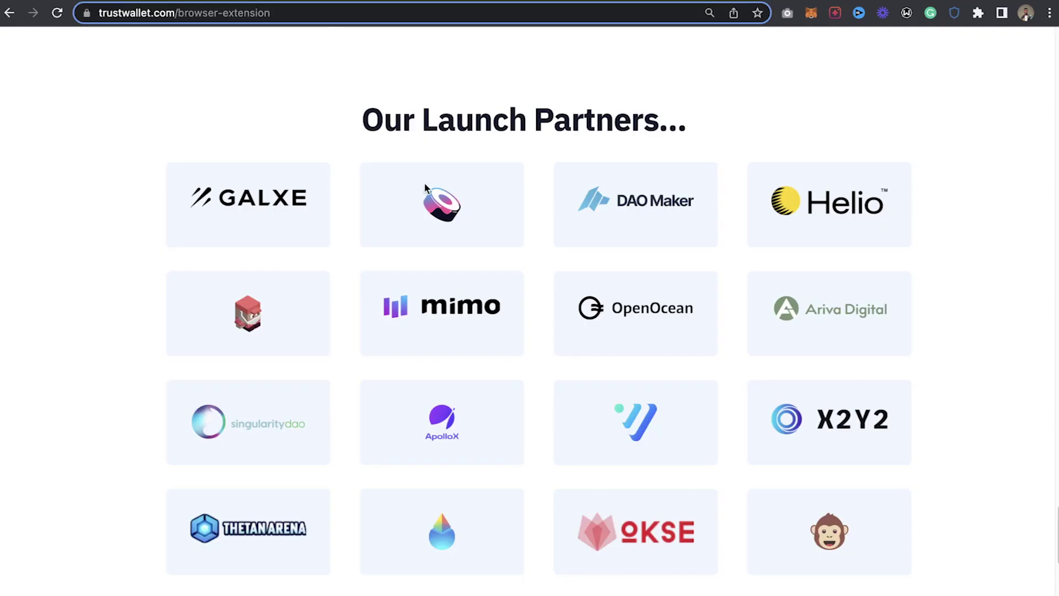
pyautogui.scroll(10, 397, 175)
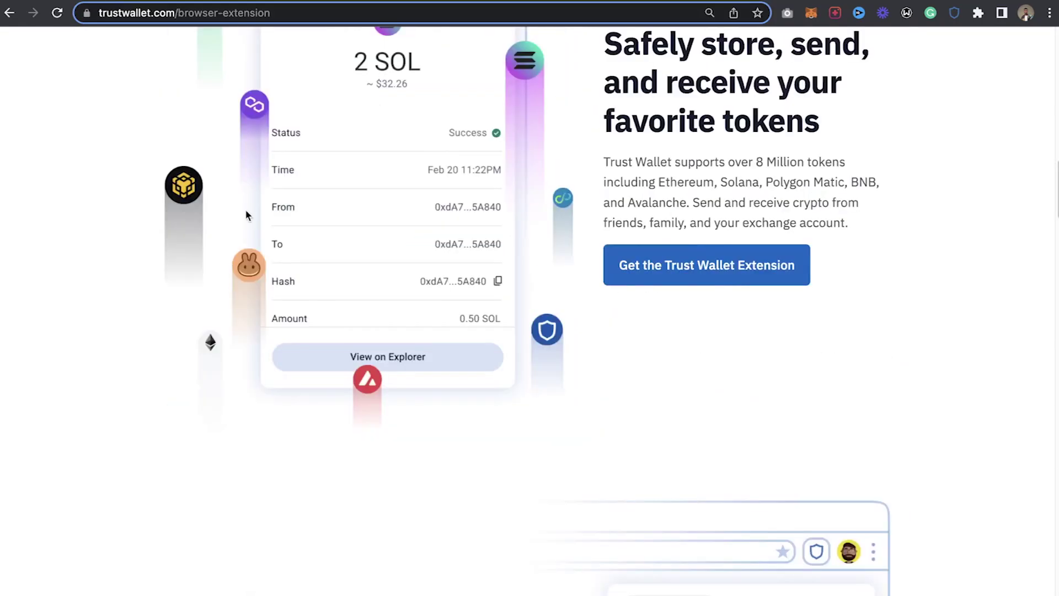
pyautogui.scroll(-5, 245, 218)
pyautogui.scroll(10, 245, 219)
# Step: View the Trust Wallet Chrome Web Store listing and confirm it appears among installed extensions
pyautogui.click(201, 472)
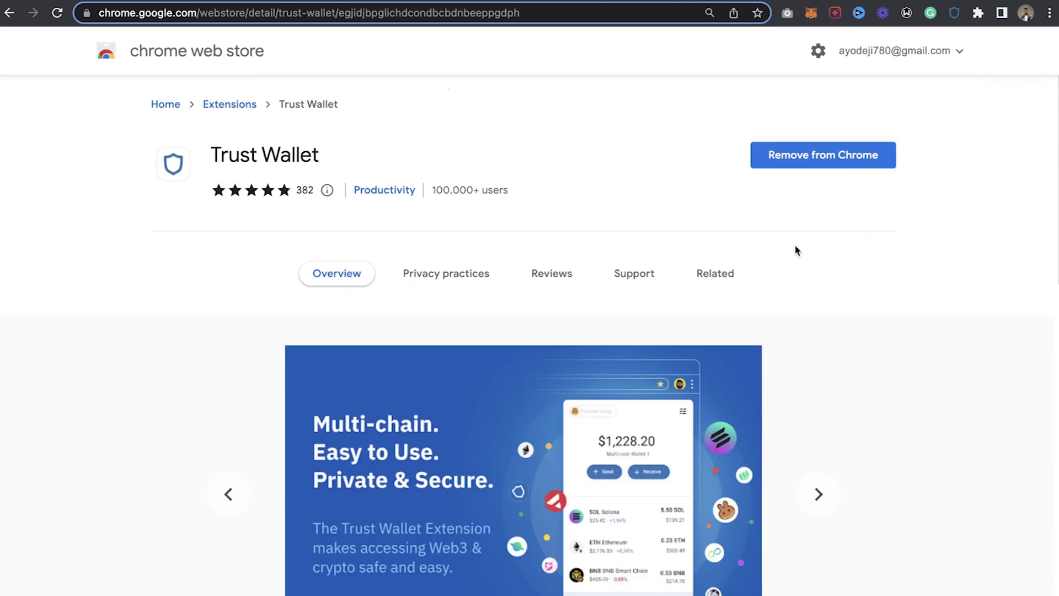
pyautogui.scroll(-2, 795, 250)
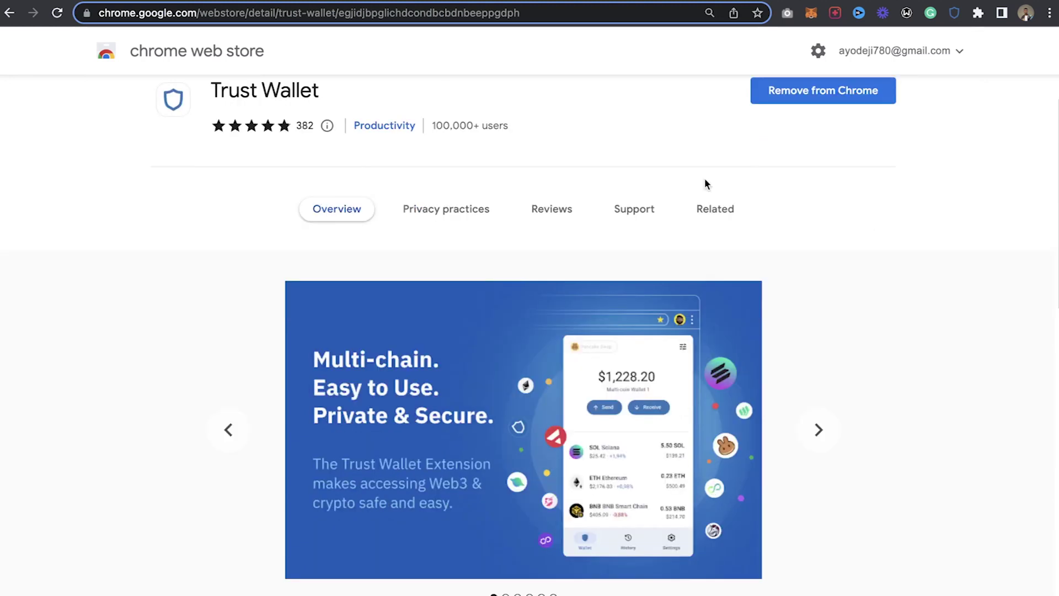
pyautogui.click(975, 15)
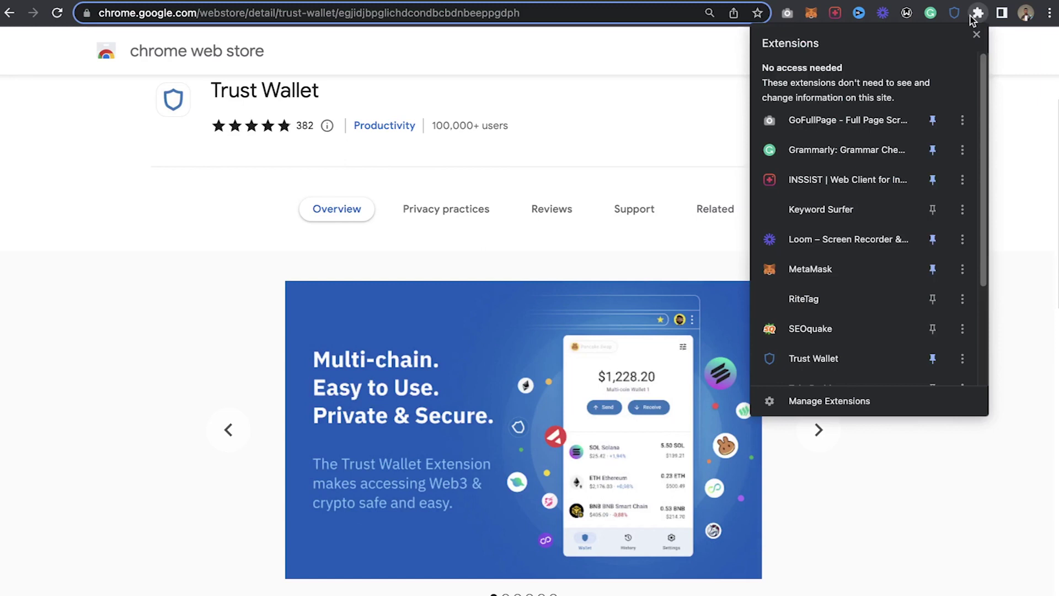
pyautogui.scroll(-5, 878, 276)
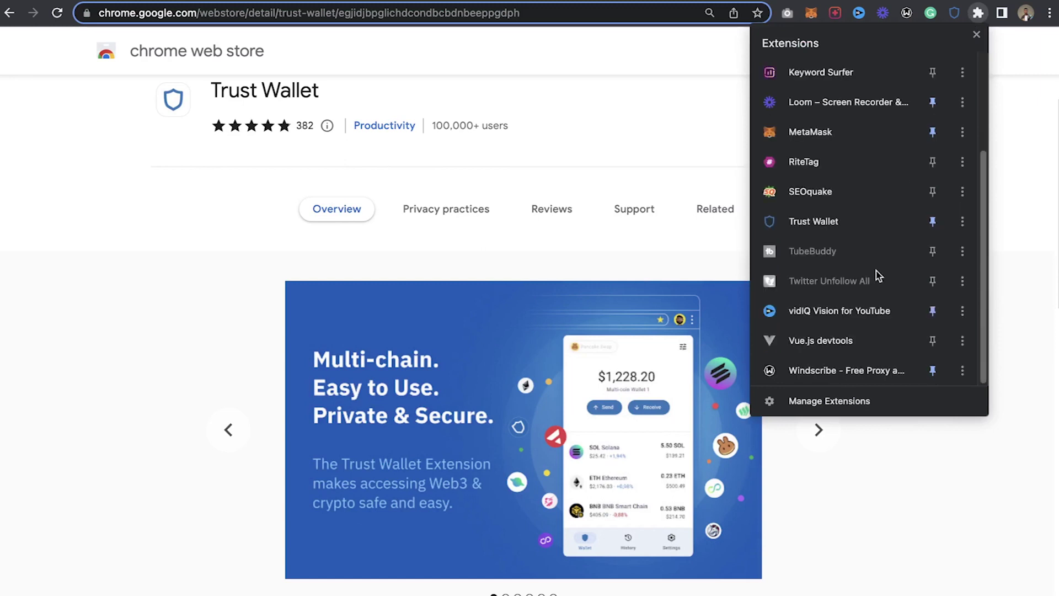
pyautogui.scroll(1, 886, 66)
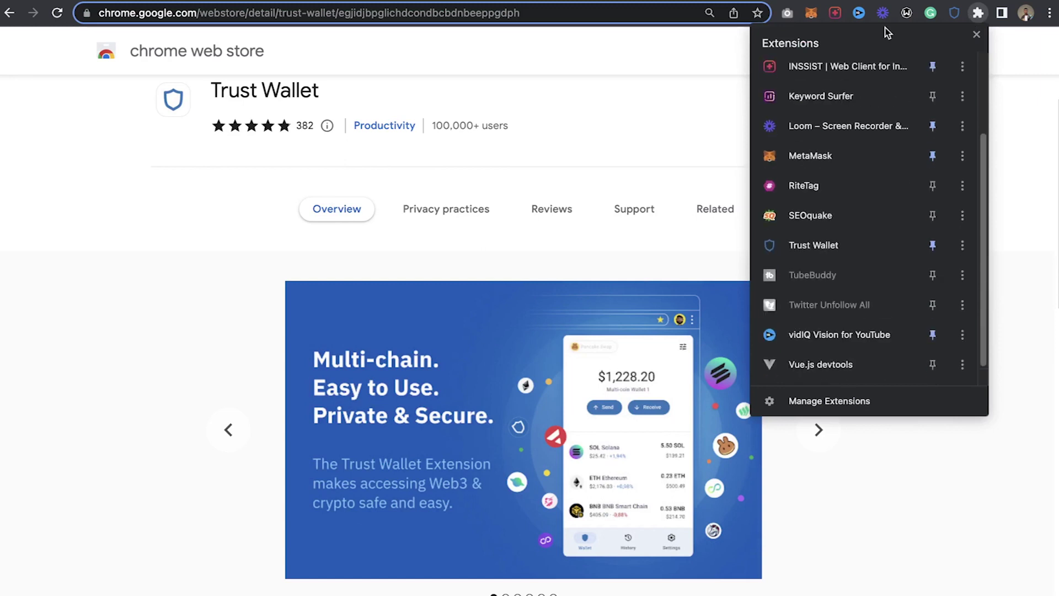
pyautogui.click(954, 14)
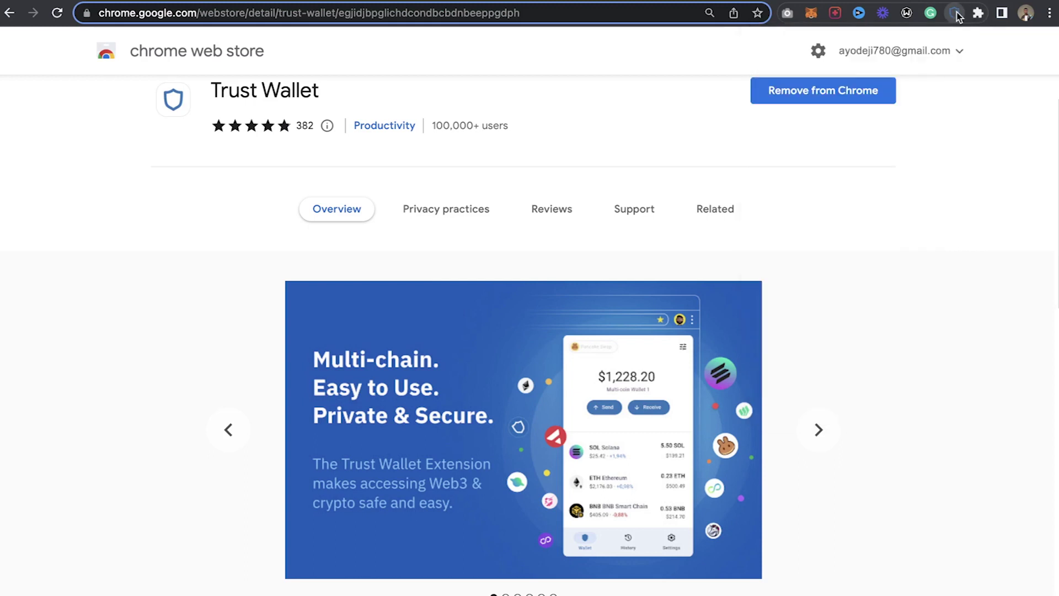
# Step: Unlock the Trust Wallet extension with the wallet password
pyautogui.click(954, 14)
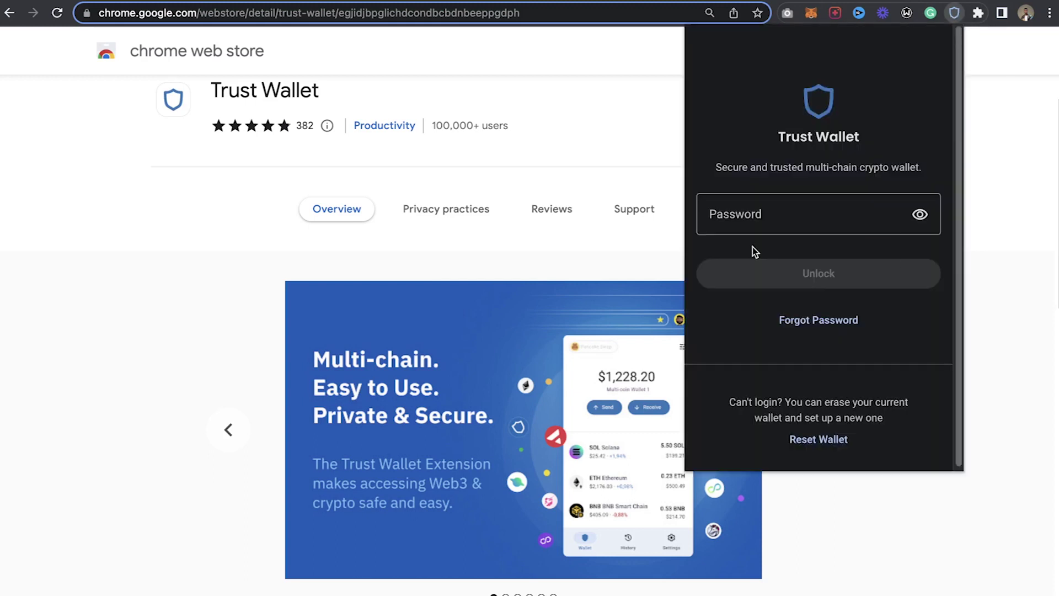
pyautogui.write('•')
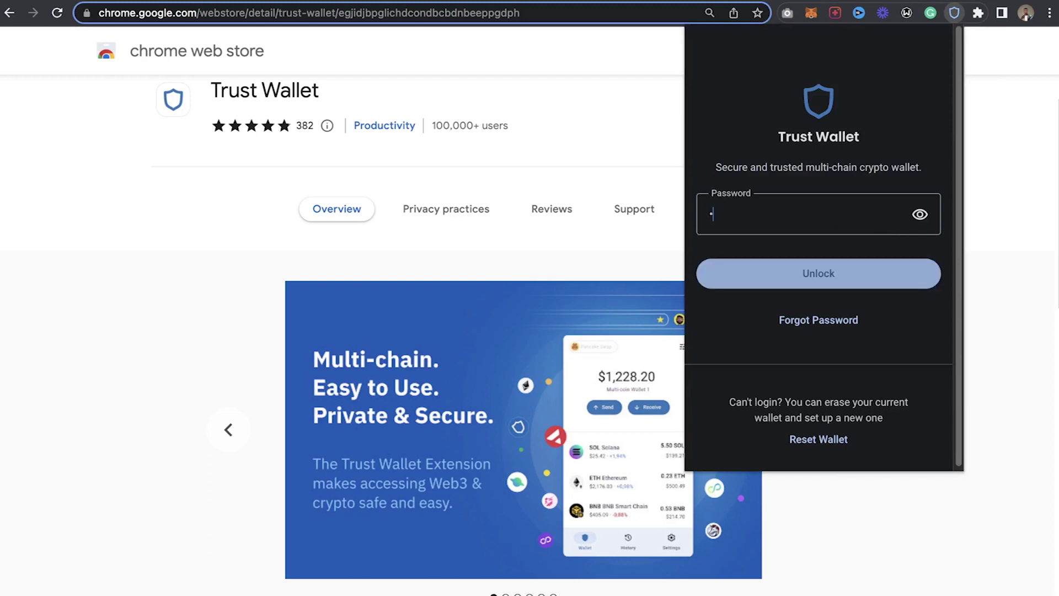
pyautogui.press('BackSpace')
pyautogui.write('••••')
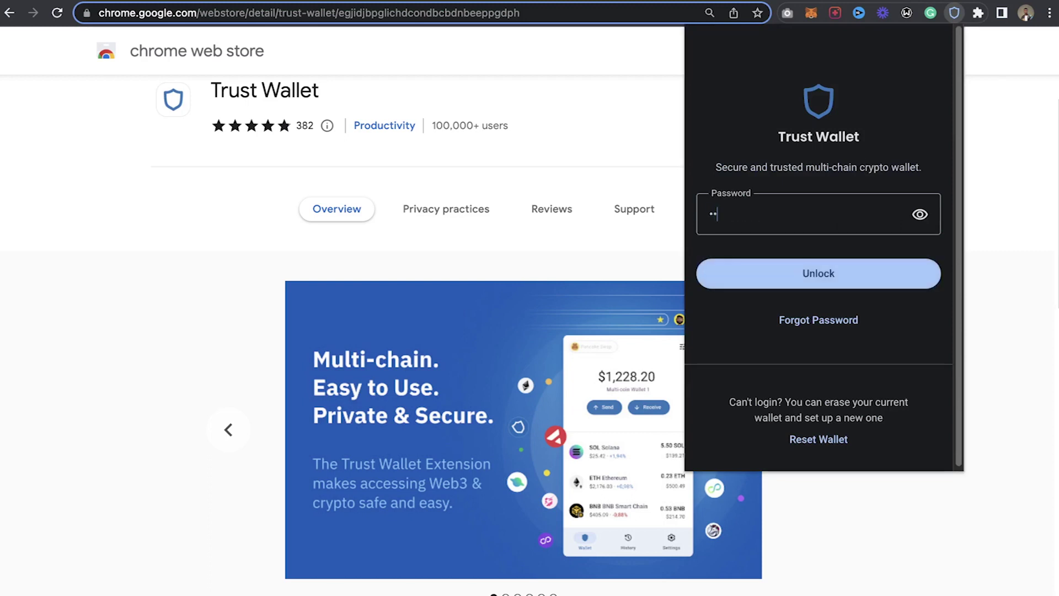
pyautogui.write('••••••')
pyautogui.press('Return')
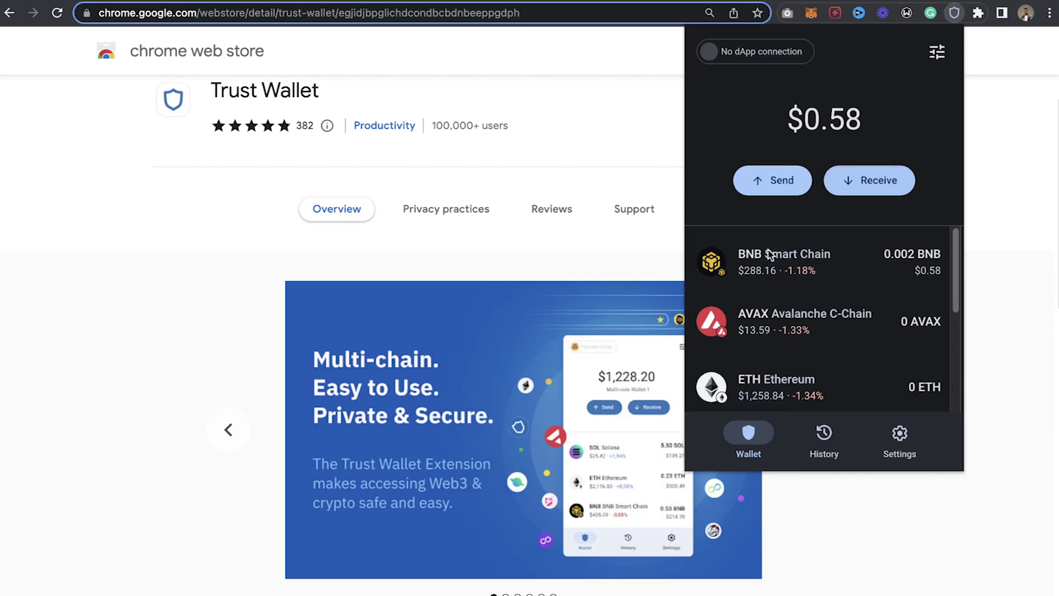
# Step: Review the $0.58 balance, transaction History and Settings (Network Ethereum, Language English), then close the popup
pyautogui.scroll(-2, 828, 298)
pyautogui.scroll(-1, 861, 331)
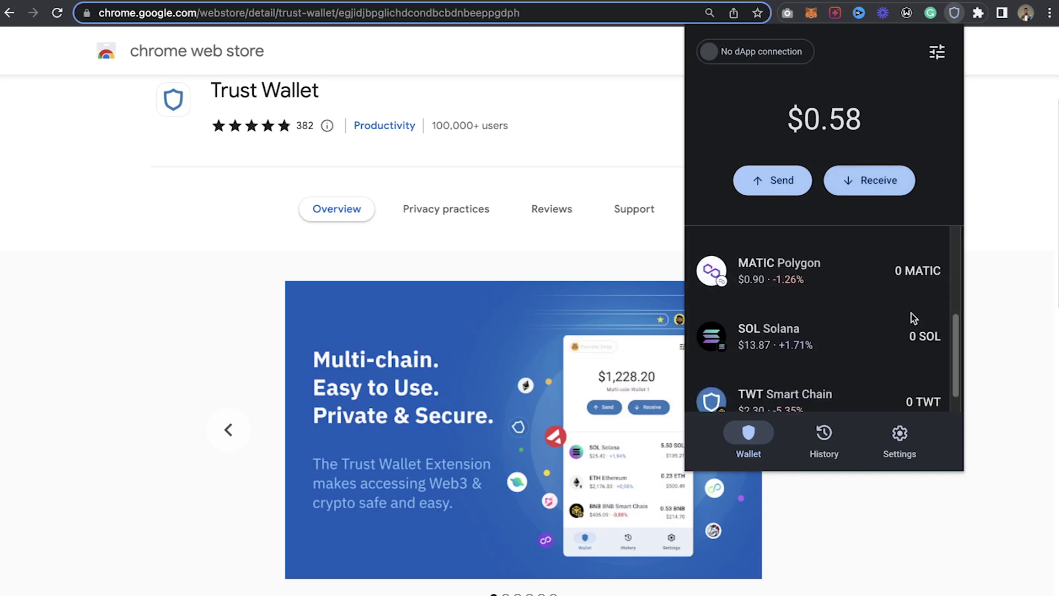
pyautogui.click(826, 434)
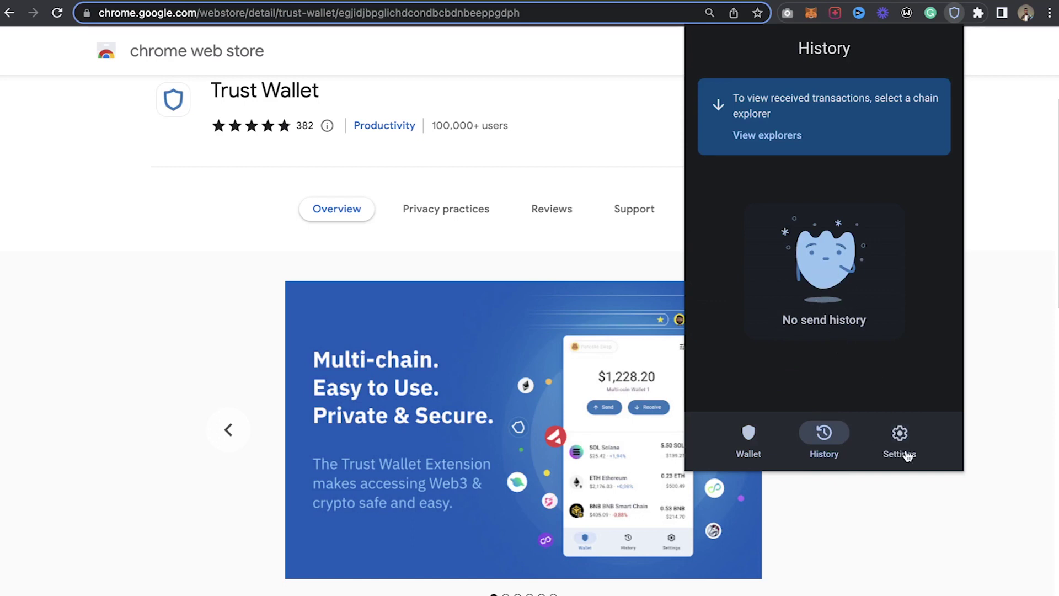
pyautogui.click(901, 436)
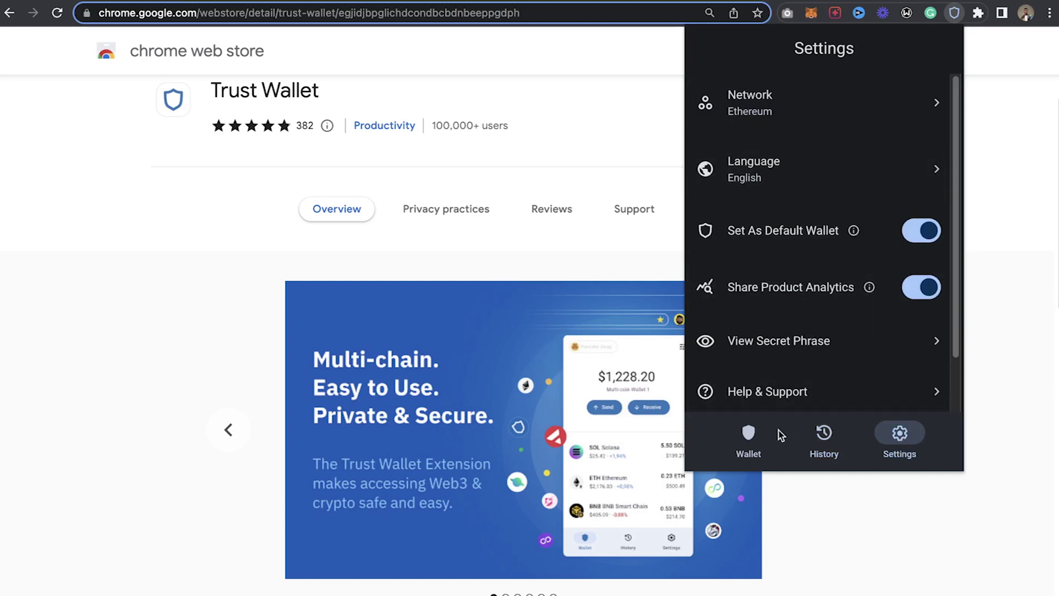
pyautogui.scroll(-3, 780, 291)
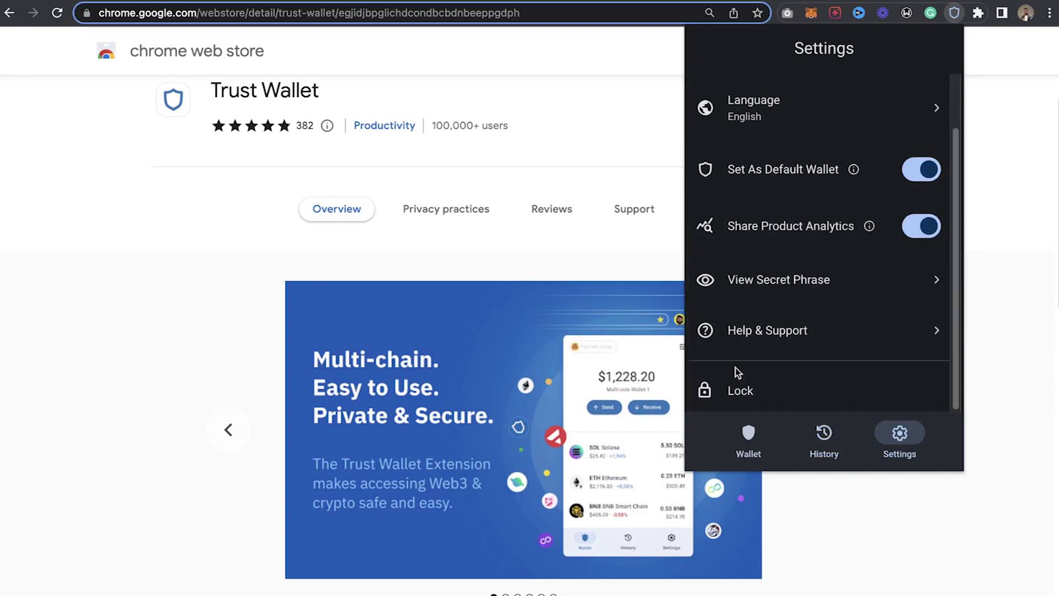
pyautogui.click(164, 204)
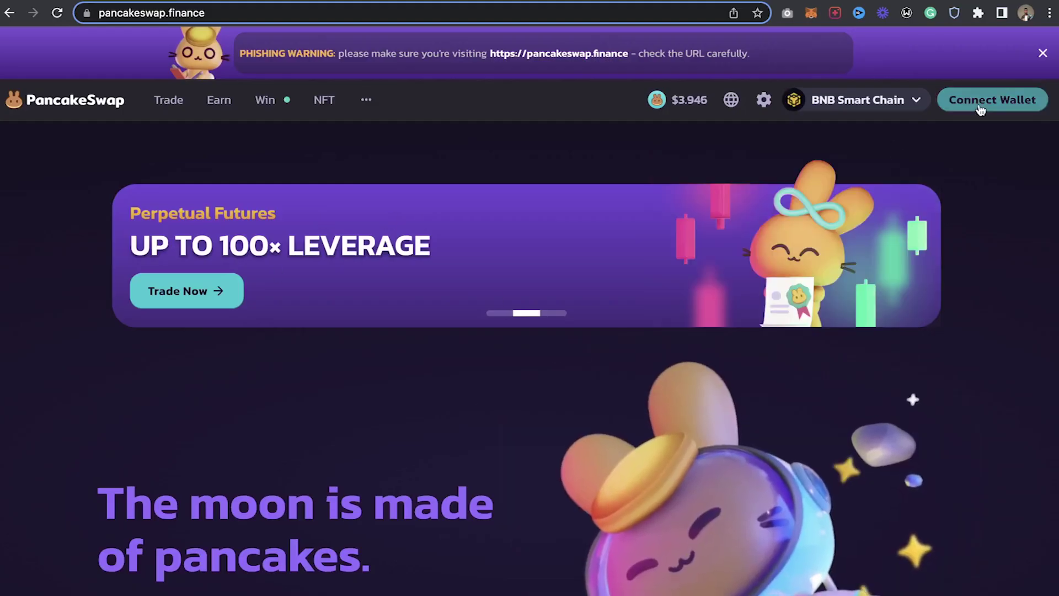
# Step: Connect Trust Wallet to PancakeSwap and approve switching the network to Smart Chain
pyautogui.click(1014, 102)
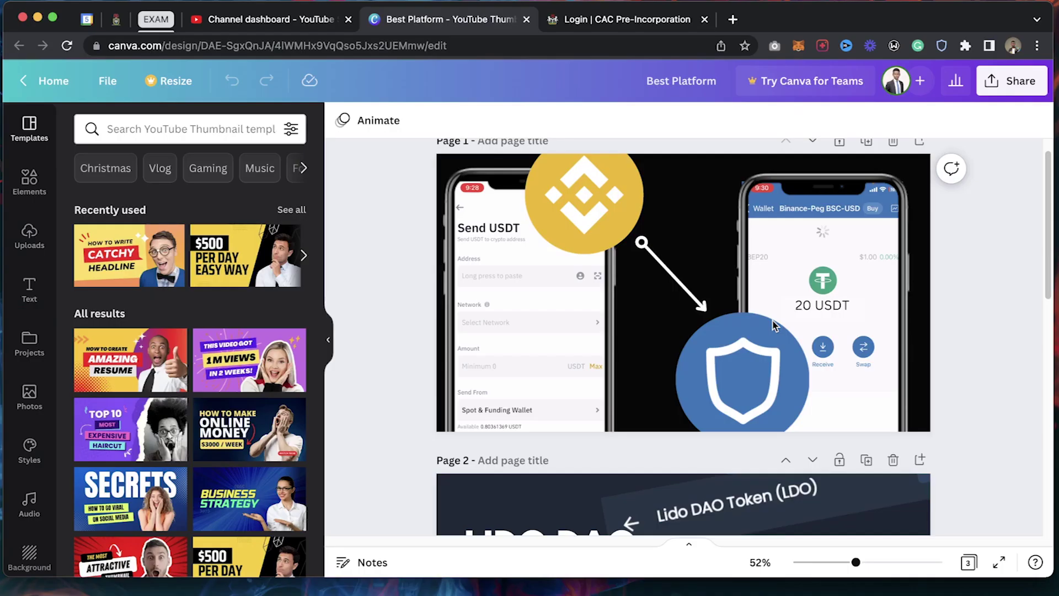
pyautogui.click(941, 45)
pyautogui.moveTo(933, 14); pyautogui.dragTo(909, 17)
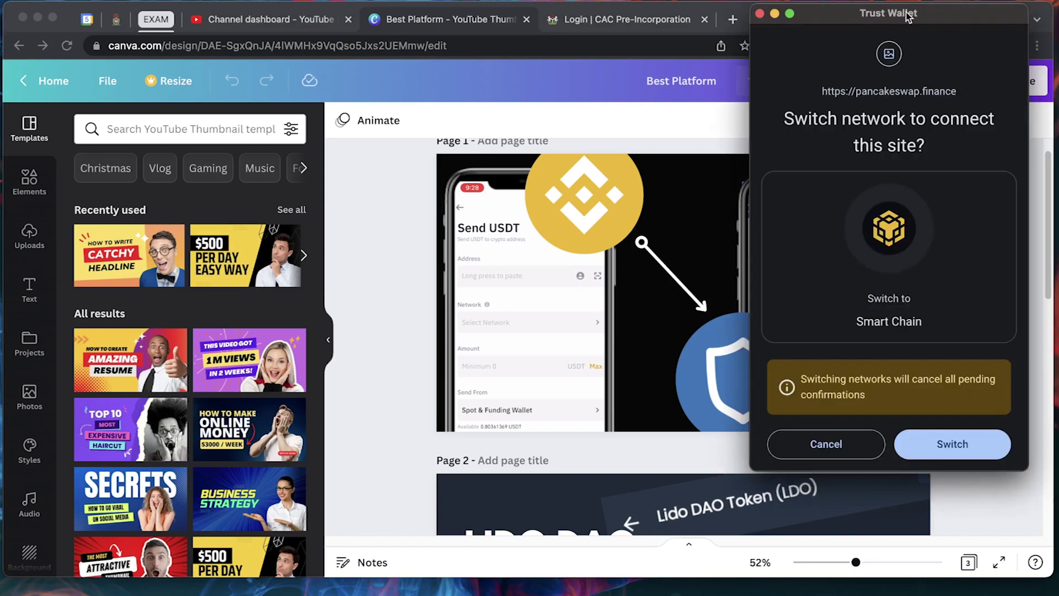
pyautogui.click(942, 448)
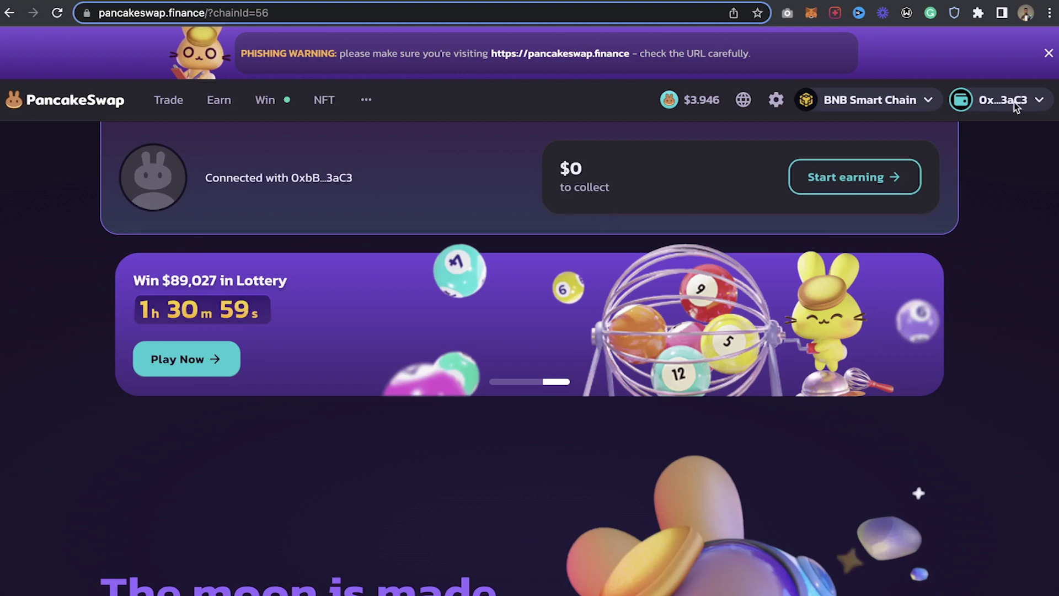
# Step: Check the connected address and BNB Smart Chain network, then go to PancakeSwap's Trade page
pyautogui.moveTo(893, 105)
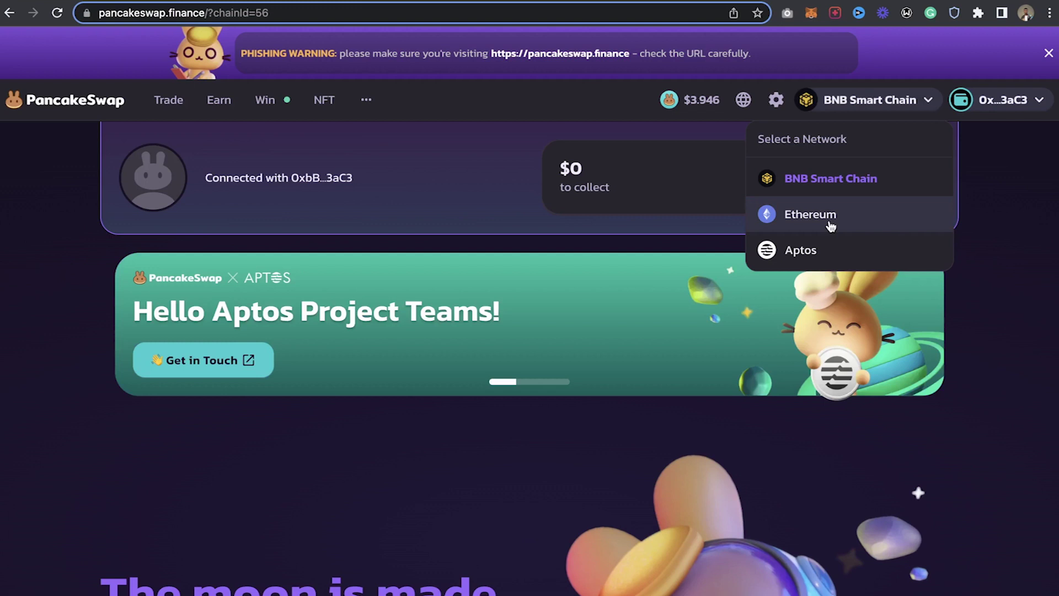
pyautogui.scroll(-10, 359, 408)
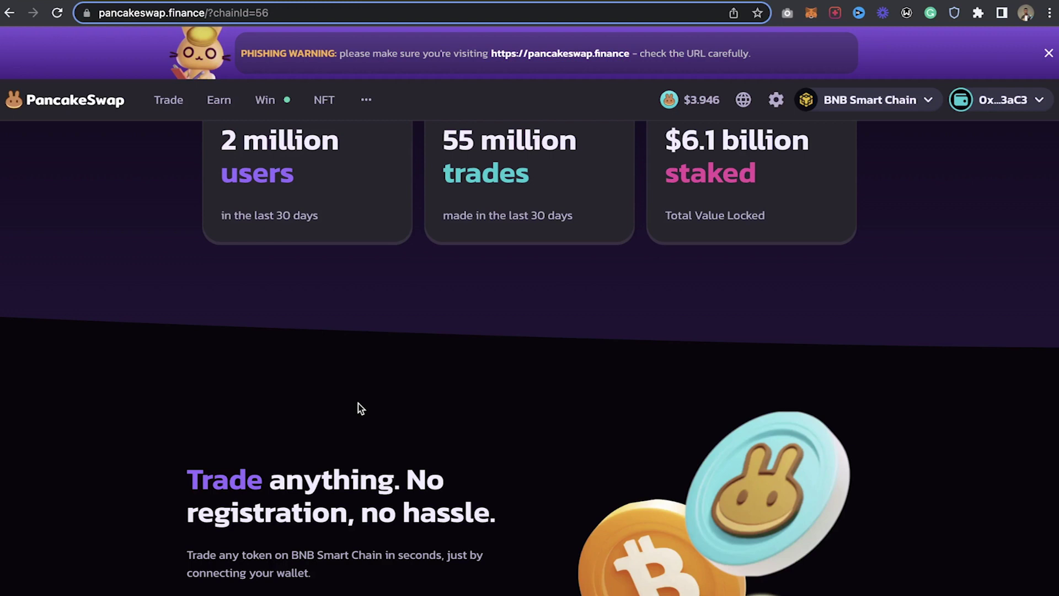
pyautogui.click(178, 103)
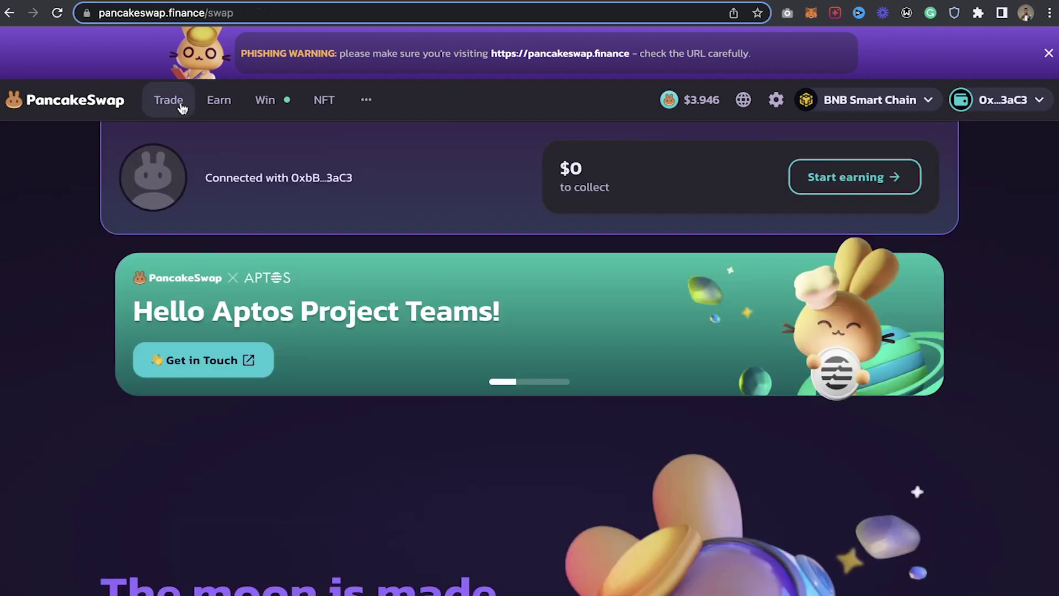